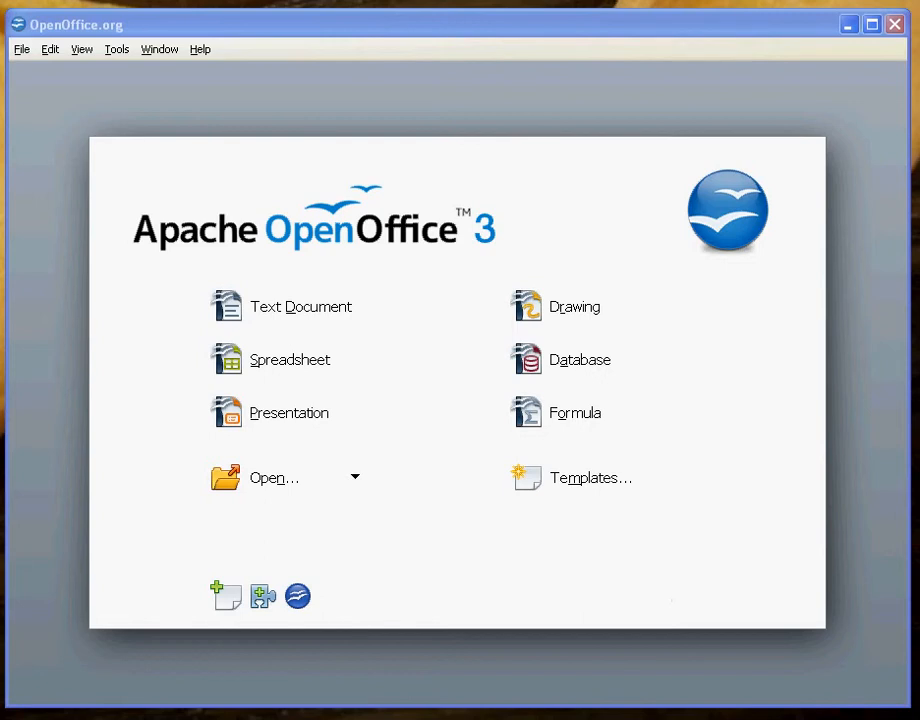
Create a new blank Writer text document from the Start Center.
click(311, 313)
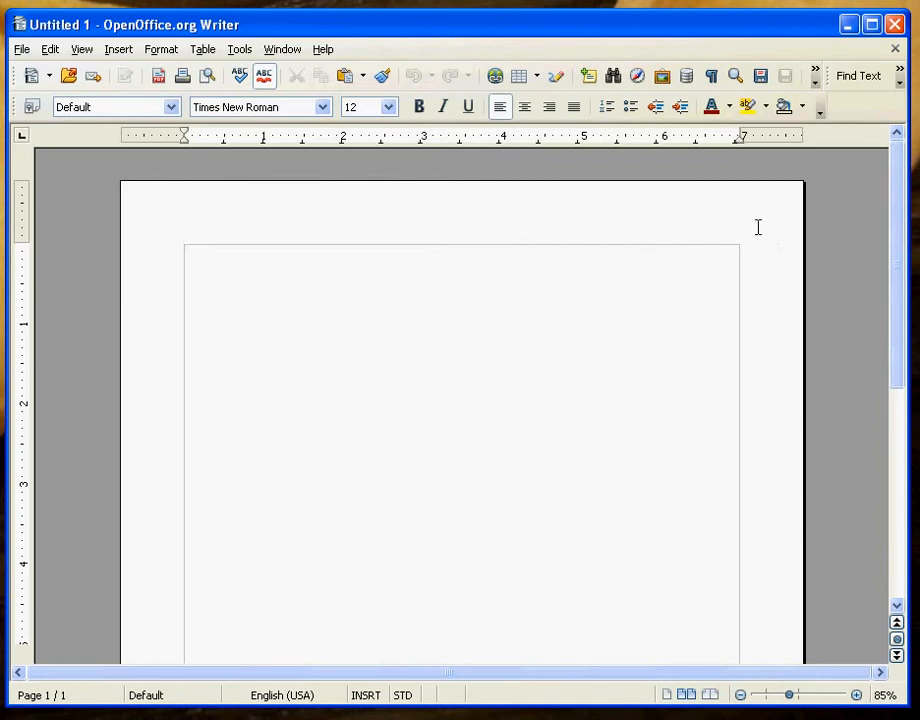
Add a default right-aligned page header containing the author's last name.
click(113, 50)
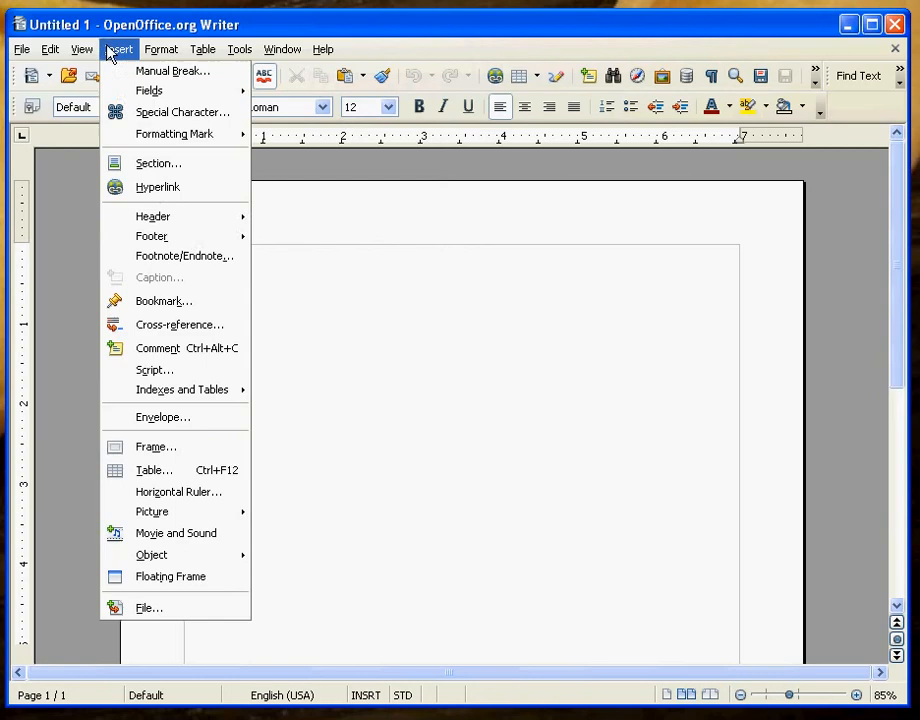
mouse_move(164, 218)
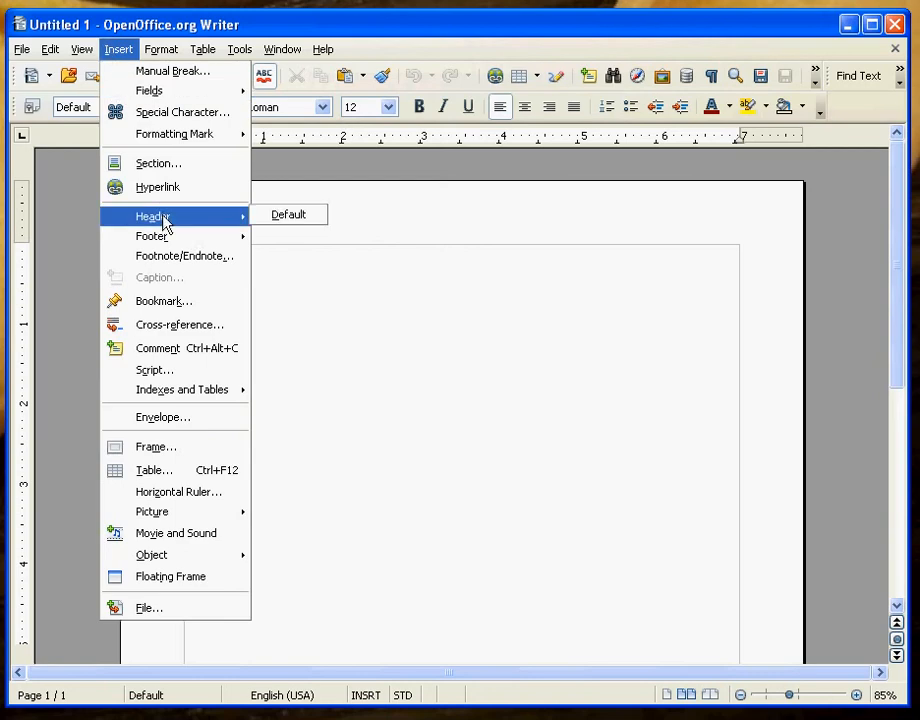
click(287, 218)
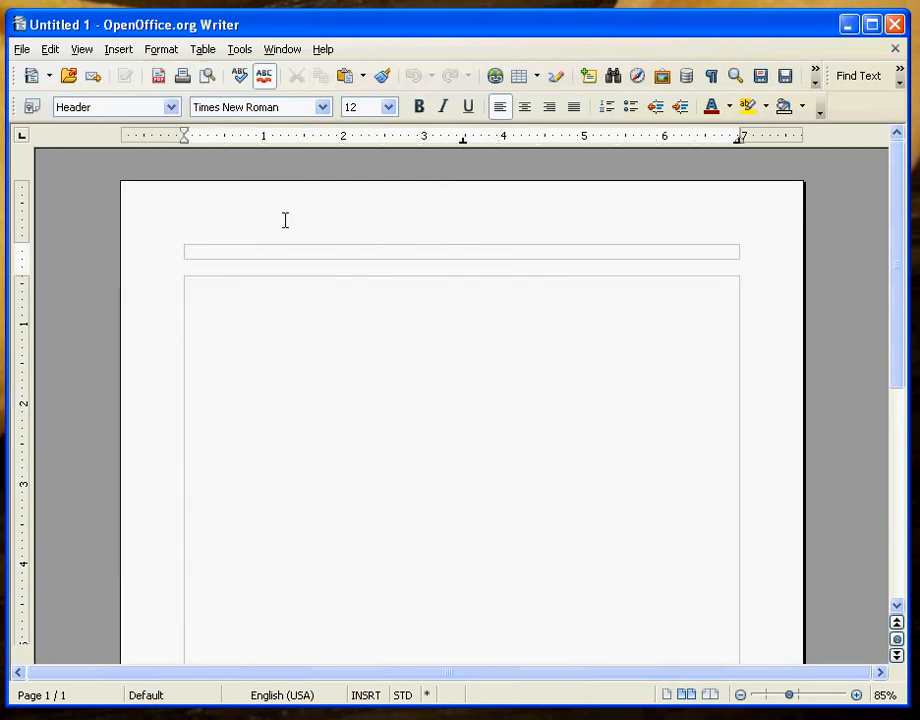
click(549, 110)
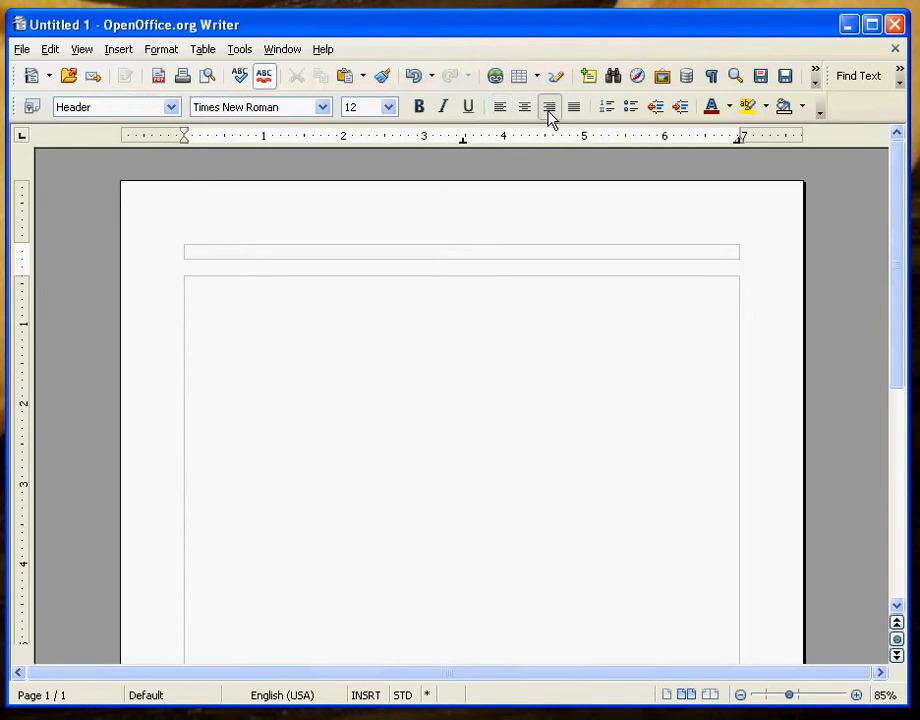
text(Wood)
Insert an automatic page number field after the last name in the header and check its font size.
click(117, 52)
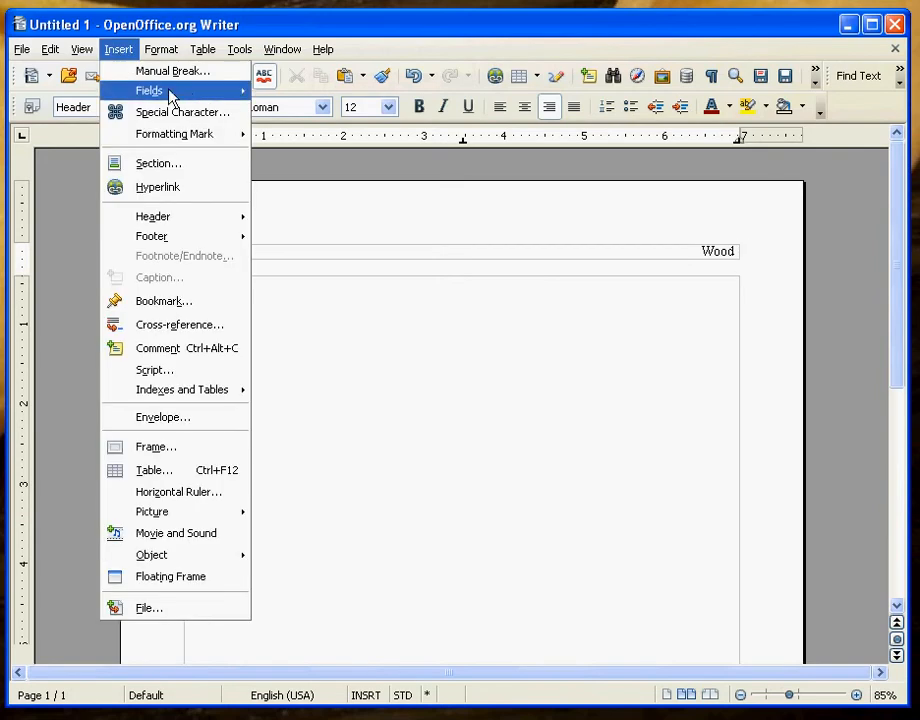
mouse_move(172, 96)
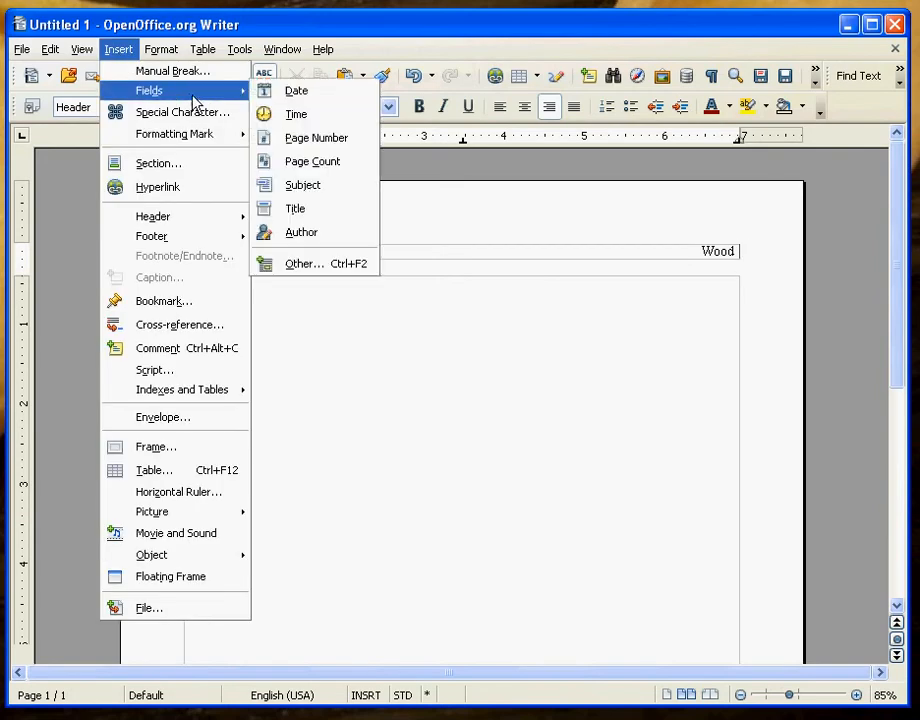
click(316, 138)
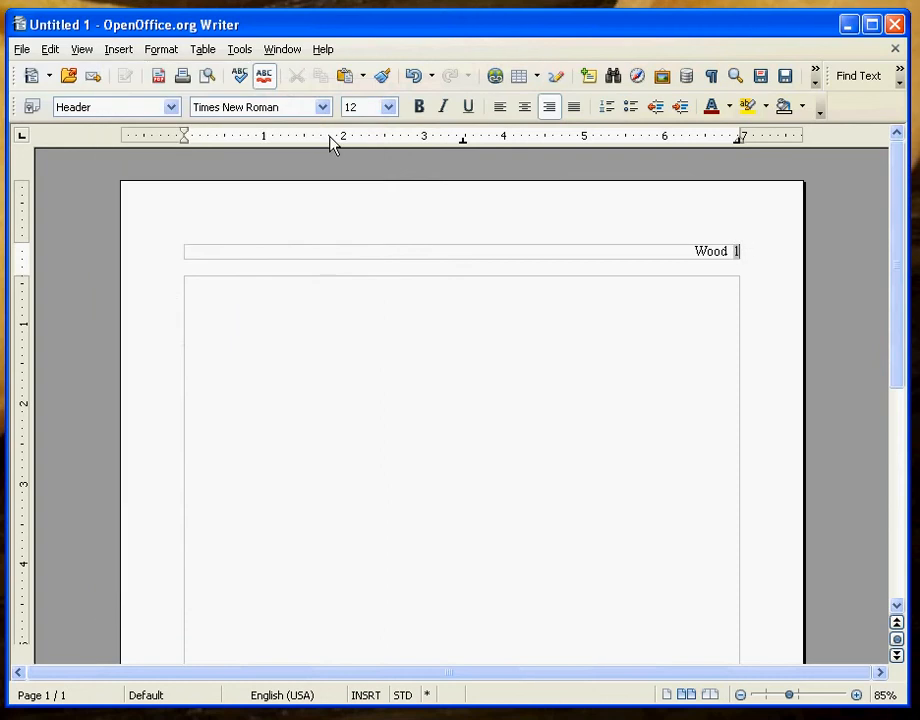
click(434, 252)
click(364, 107)
click(209, 293)
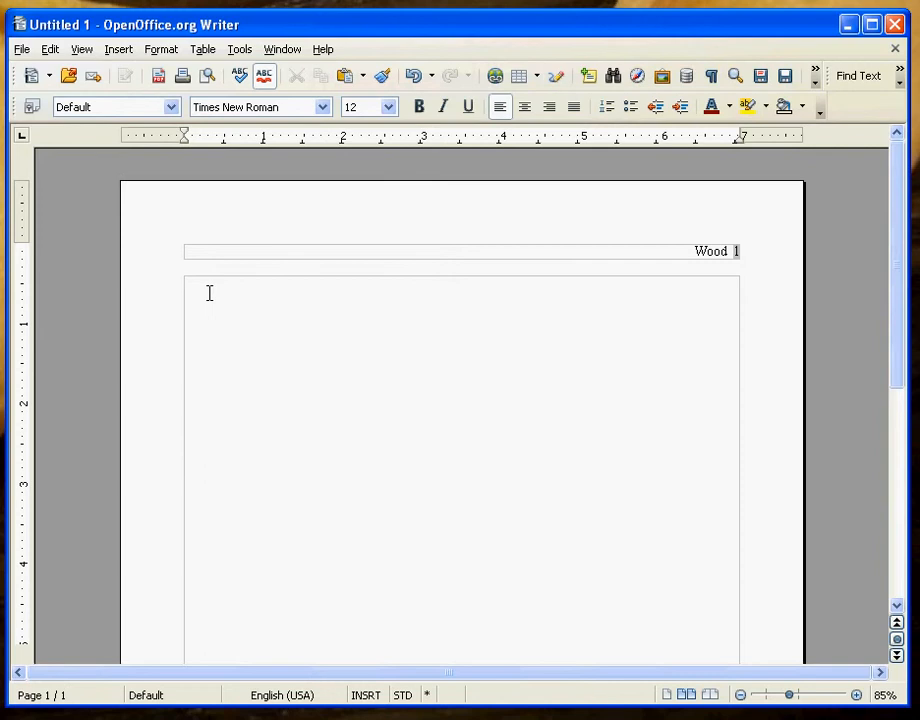
Set the body paragraph's line spacing to Double in the Paragraph dialog.
click(165, 52)
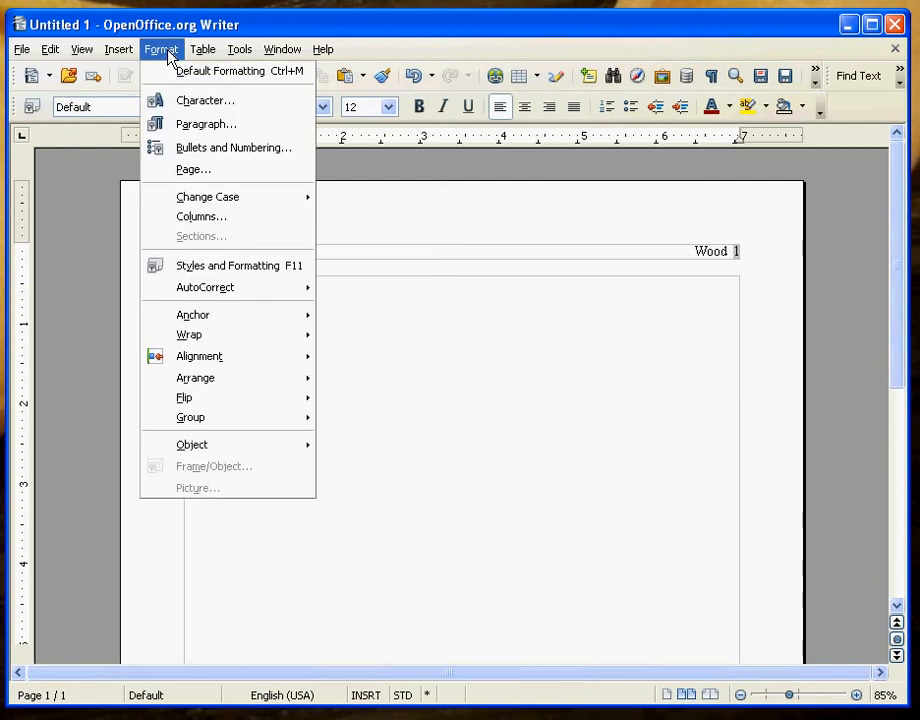
click(193, 127)
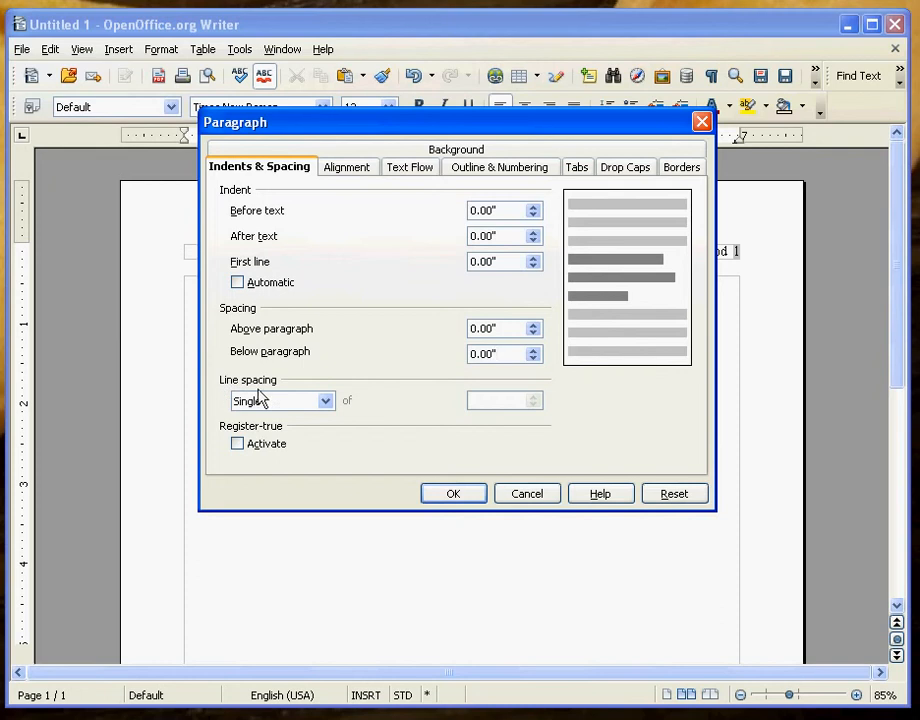
click(322, 401)
click(306, 446)
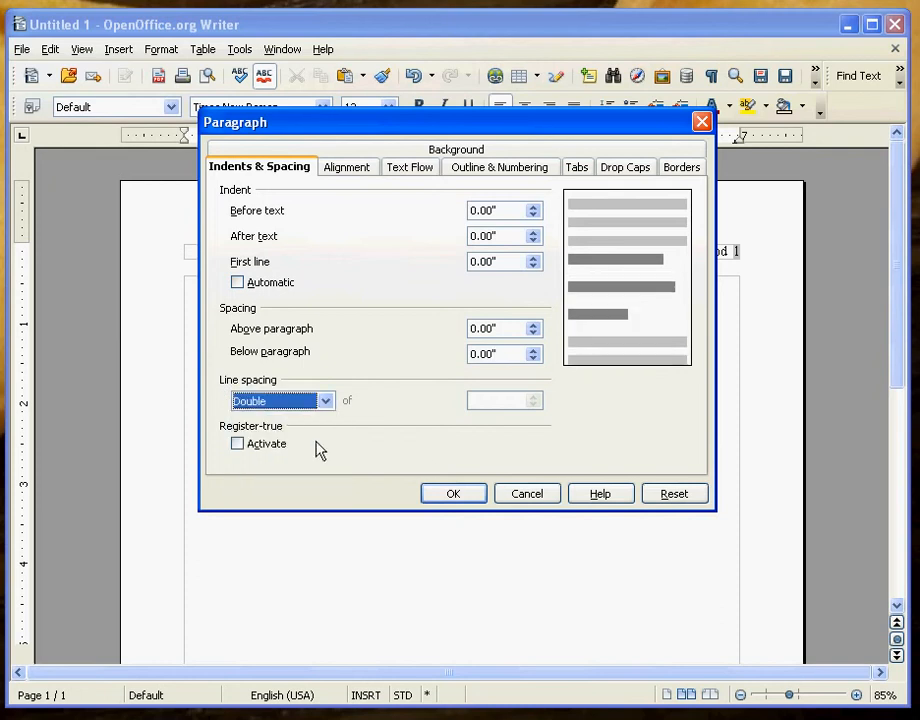
click(463, 493)
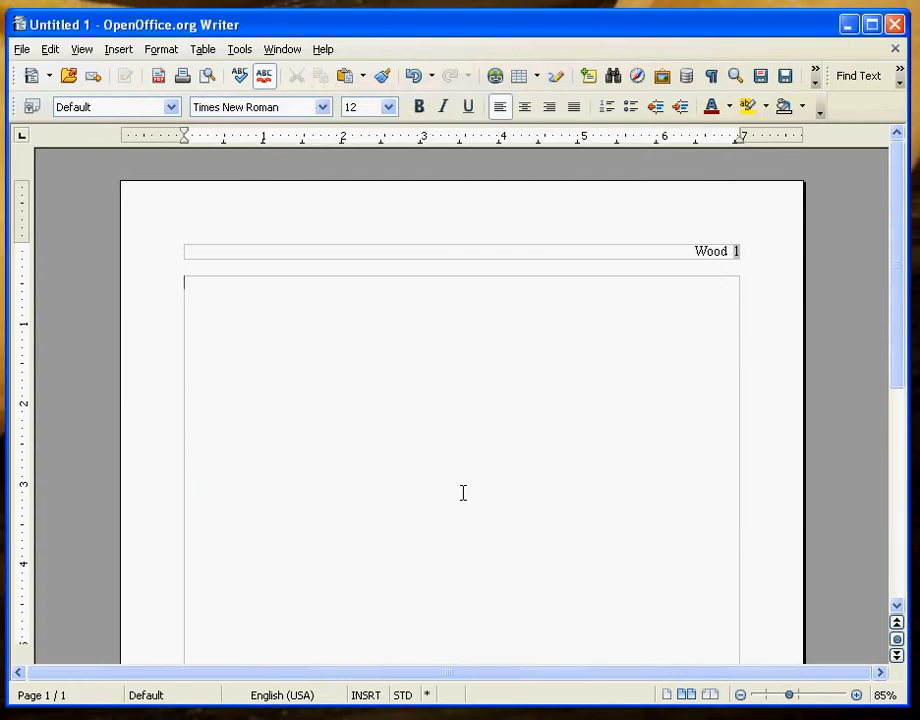
Type the heading lines: student's name, September 8, 2012, English 1301 and Practice Assigment.
key(Return)
text(D)
key(BackSpace)
text(Sept)
key(Return)
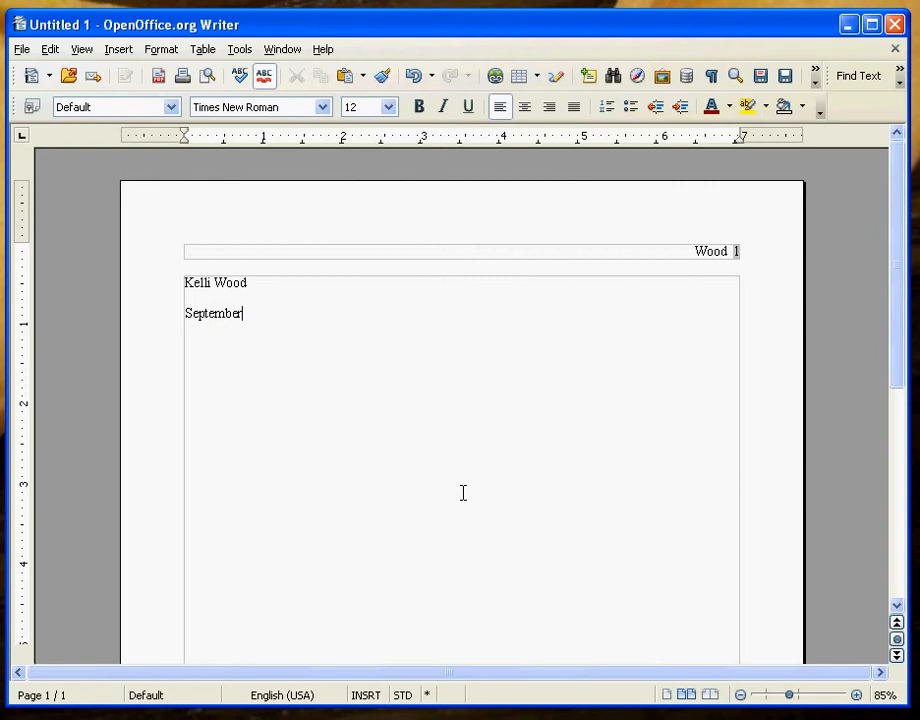
text(8, 2012)
key(Return)
text(English 1301)
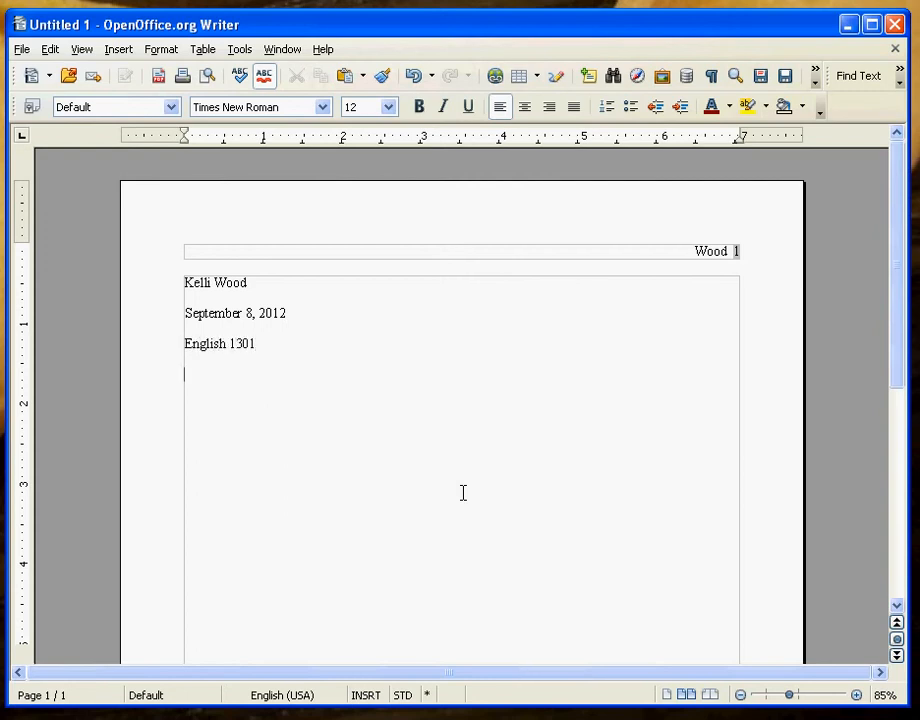
key(Return)
text(Practice Assigment)
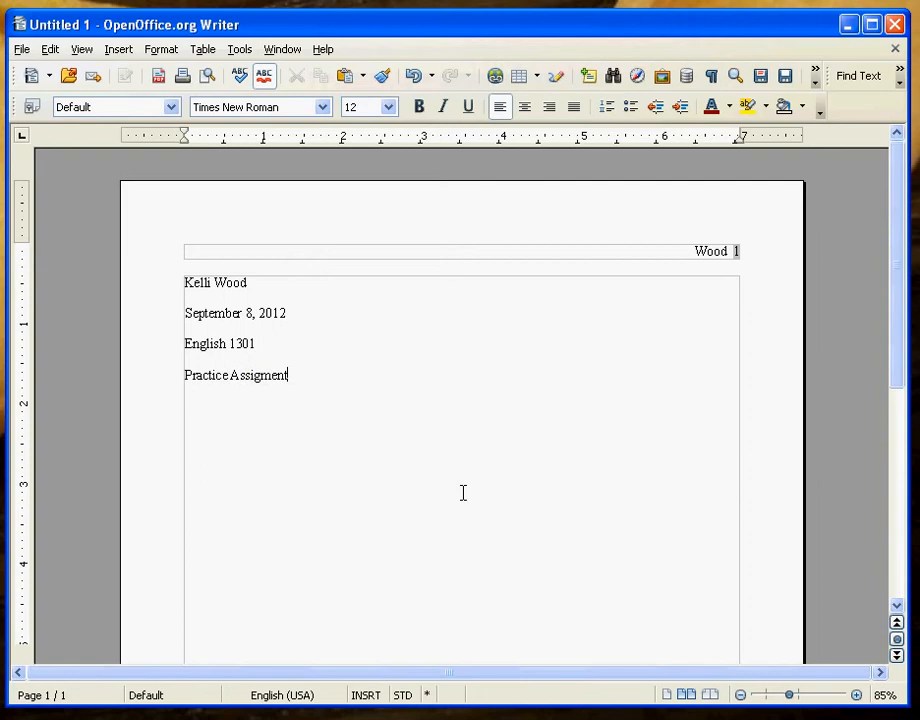
key(Return)
Correct 'Assigment' to 'Assignment' with the spelling suggestion, ending on the empty line below.
click(256, 376)
text(nment)
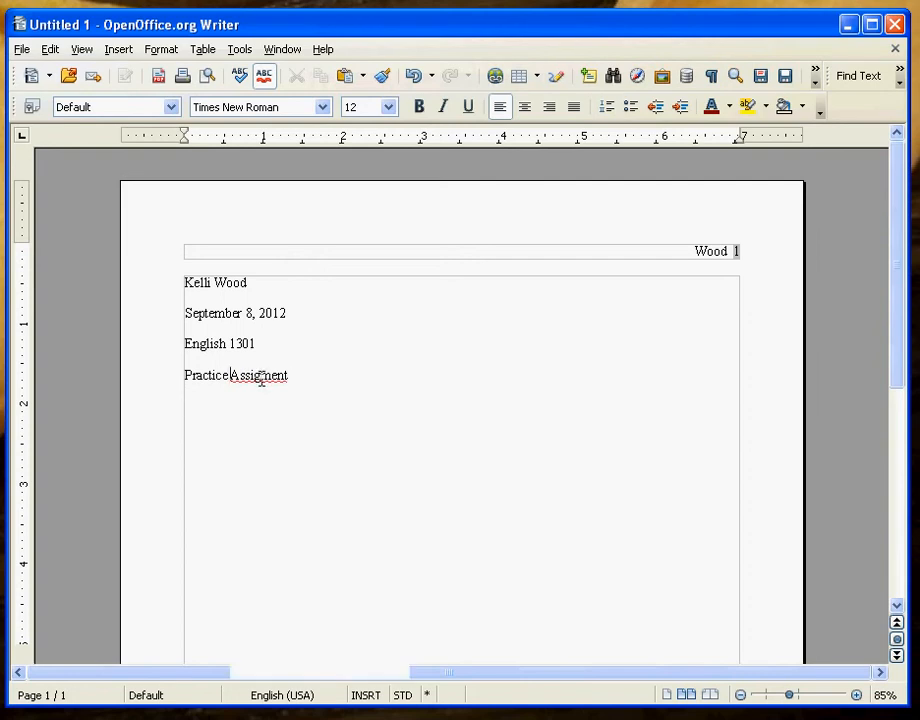
right_click(261, 377)
click(286, 393)
click(222, 400)
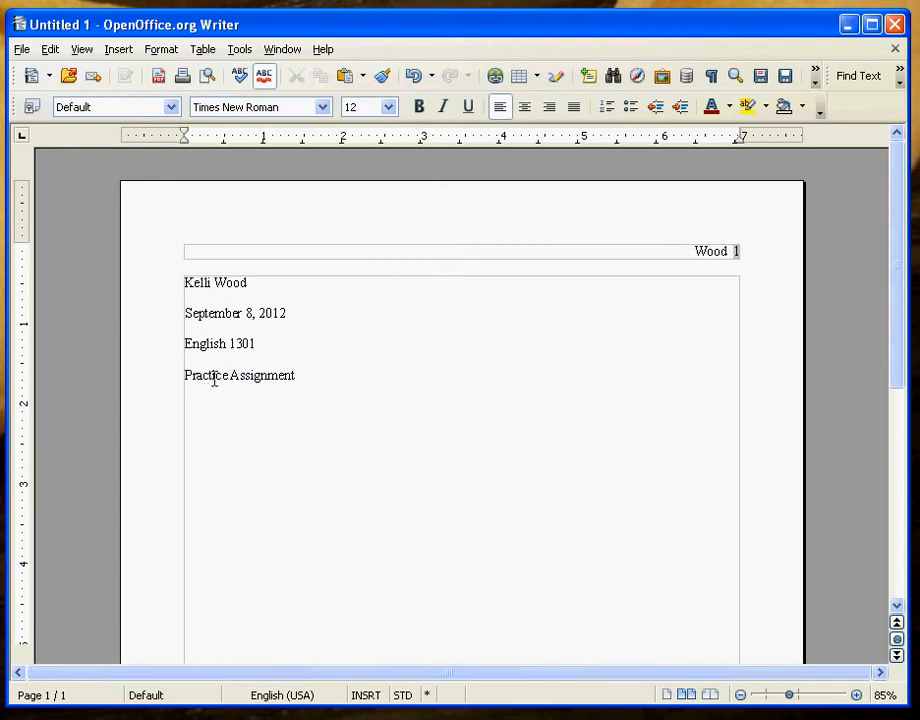
click(319, 370)
click(187, 405)
Add a centered title line reading 'Spiffy Title'.
click(531, 113)
text(Spif)
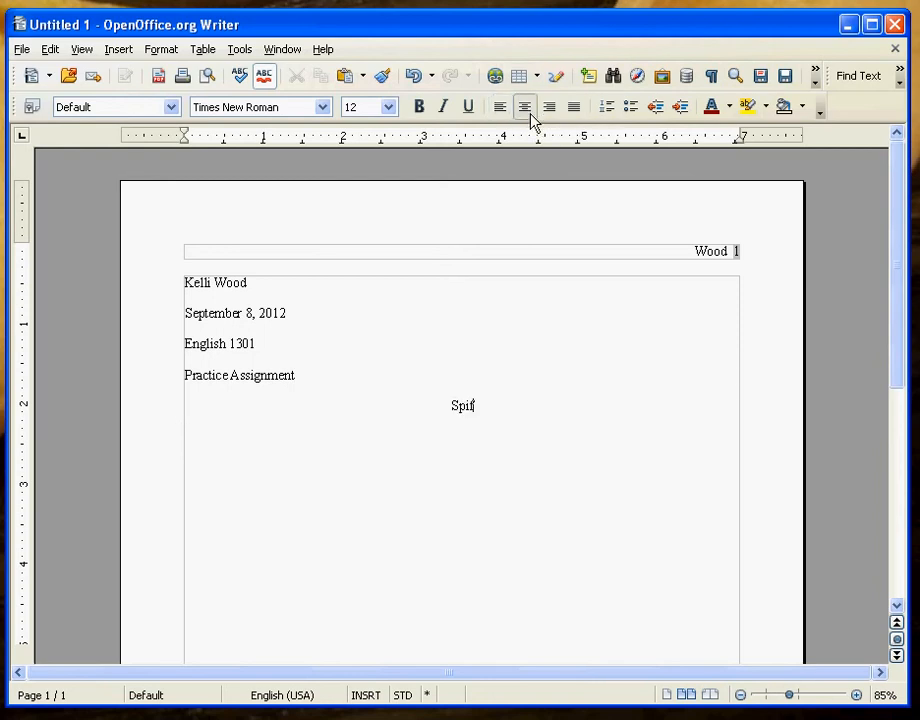
text(fy Title)
key(Return)
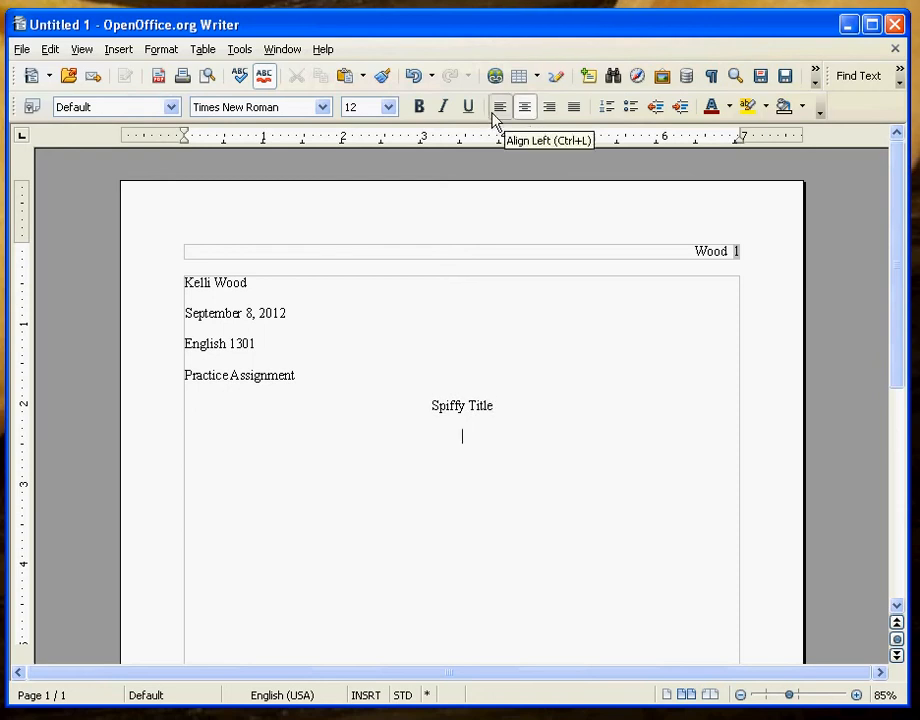
Type two left-aligned, tab-indented paragraphs of placeholder body text.
click(492, 113)
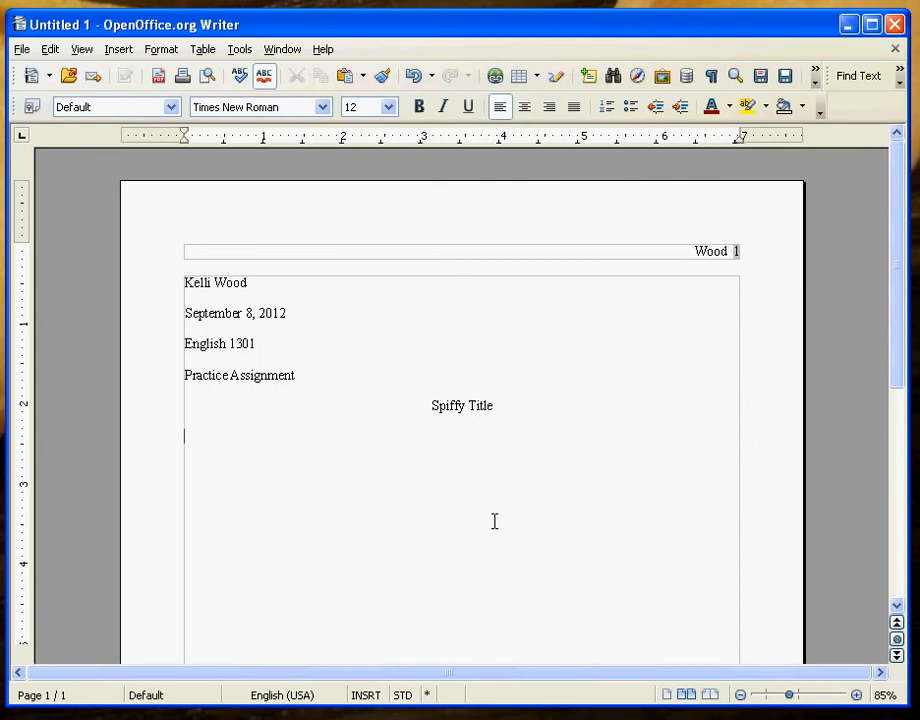
key(Tab)
text(djf djf;lkdj  kldjf ;dsjkf)
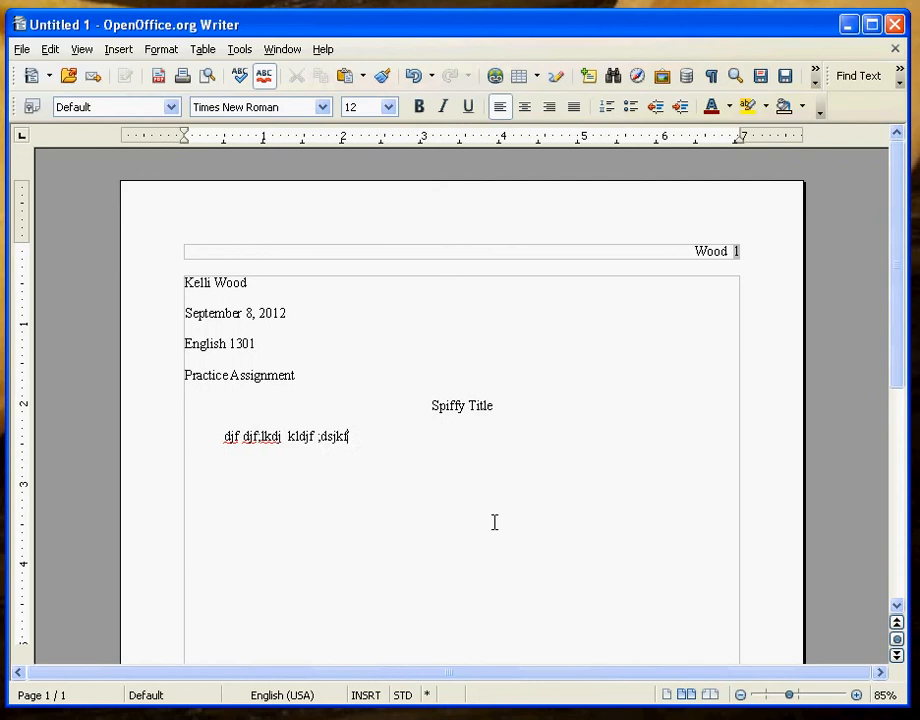
text(,dj;lfkj dlkjf l;kkj kjd fkdjs)
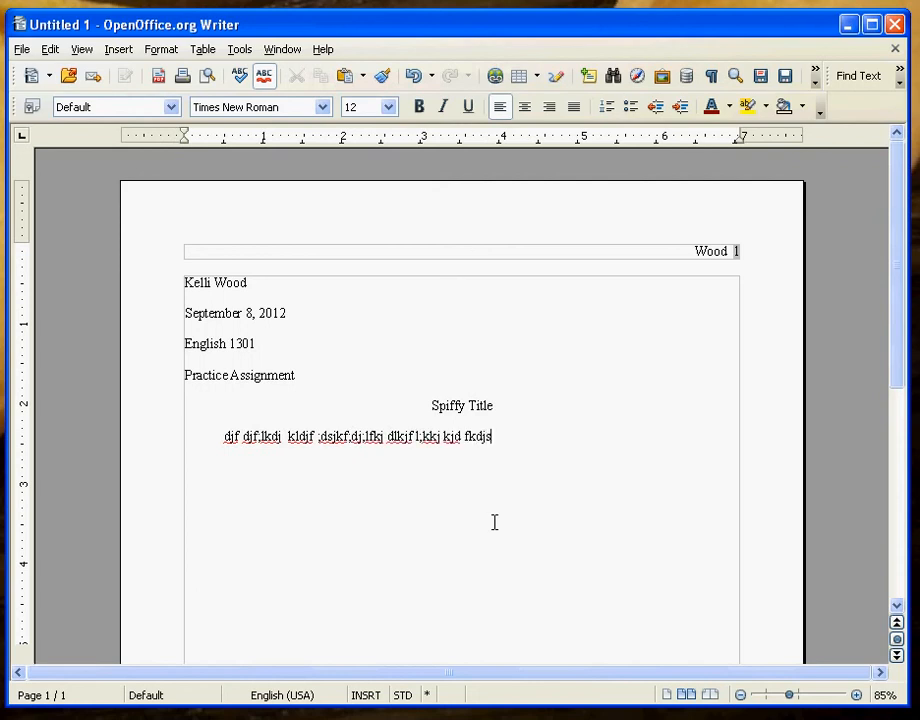
text(kj ;lkdsjfl; adskjf,dlkjf ;kdjf,adl)
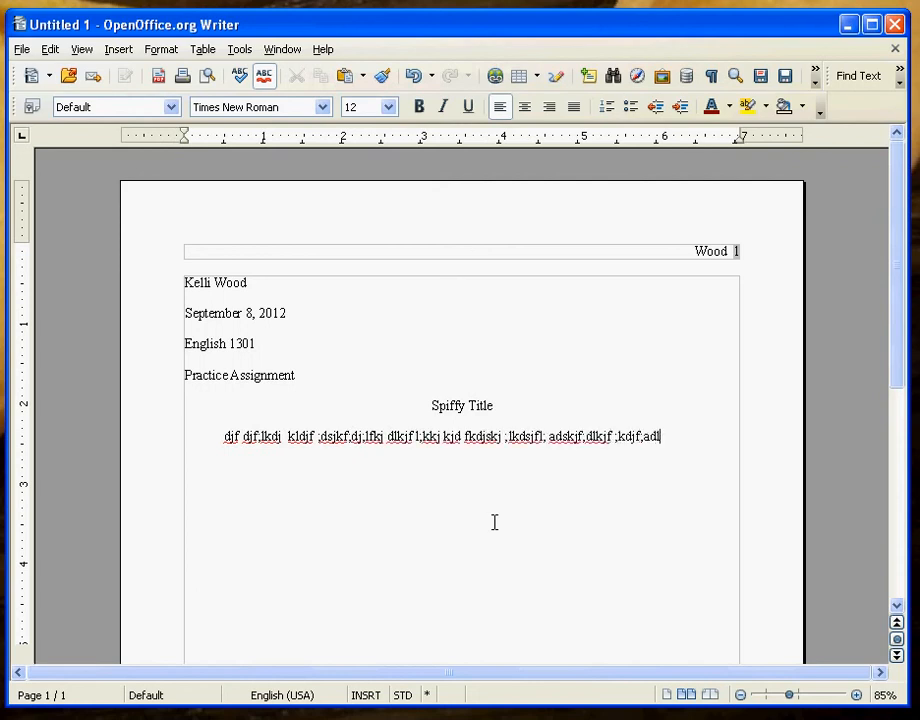
text(skjf ;dksljf kljd ;kasdjf)
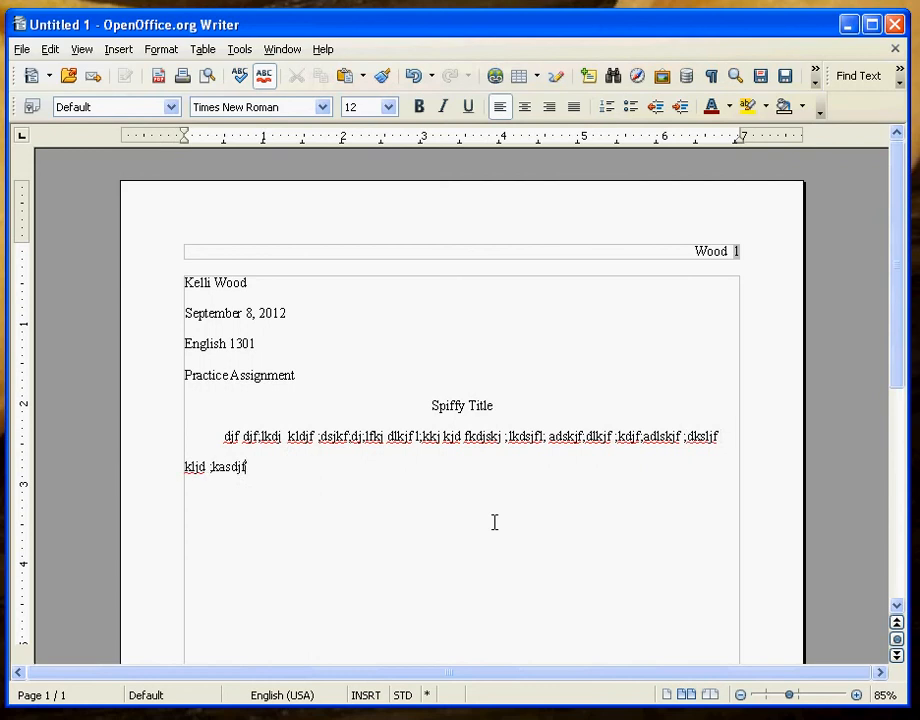
text(,ldsjf ;kldsjf ;kadlsjf kdjsf ;adklsjf)
text(;ladksjf ;d)
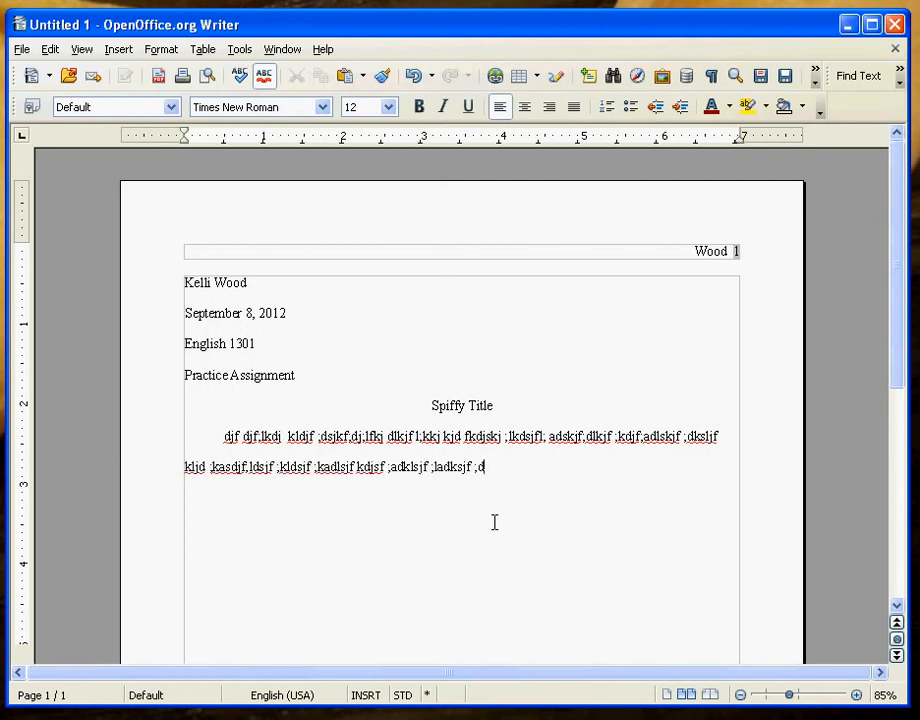
text(j;lajd;fkjd;lkjf;aldsjf;lkdjsf;lka lk;)
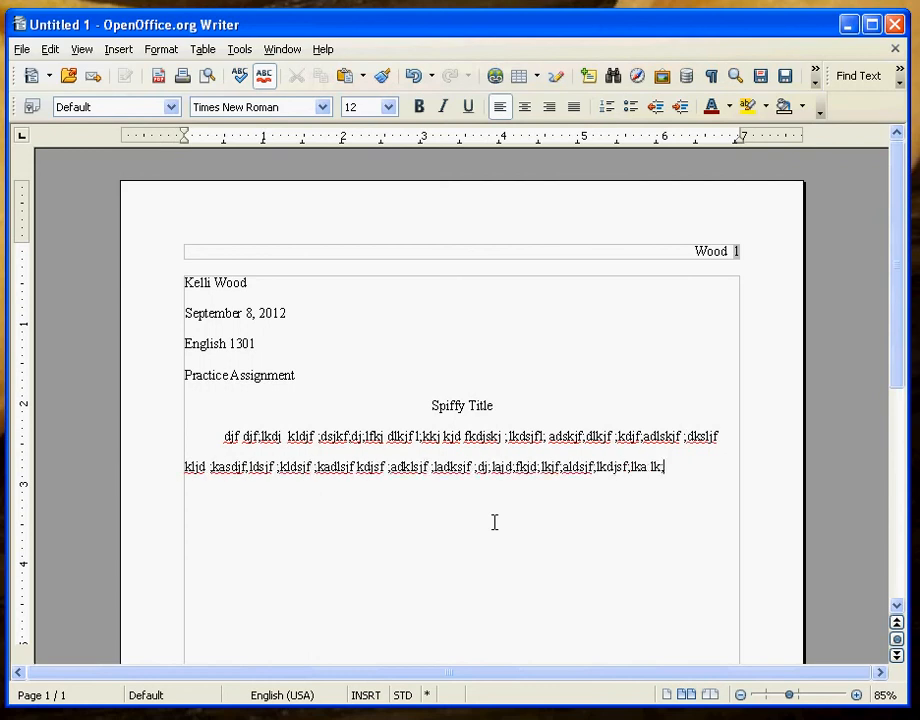
text(dsf ;lkdsjf ;lkadsjf ;kldsj ;lkdasj f;ladjslas.)
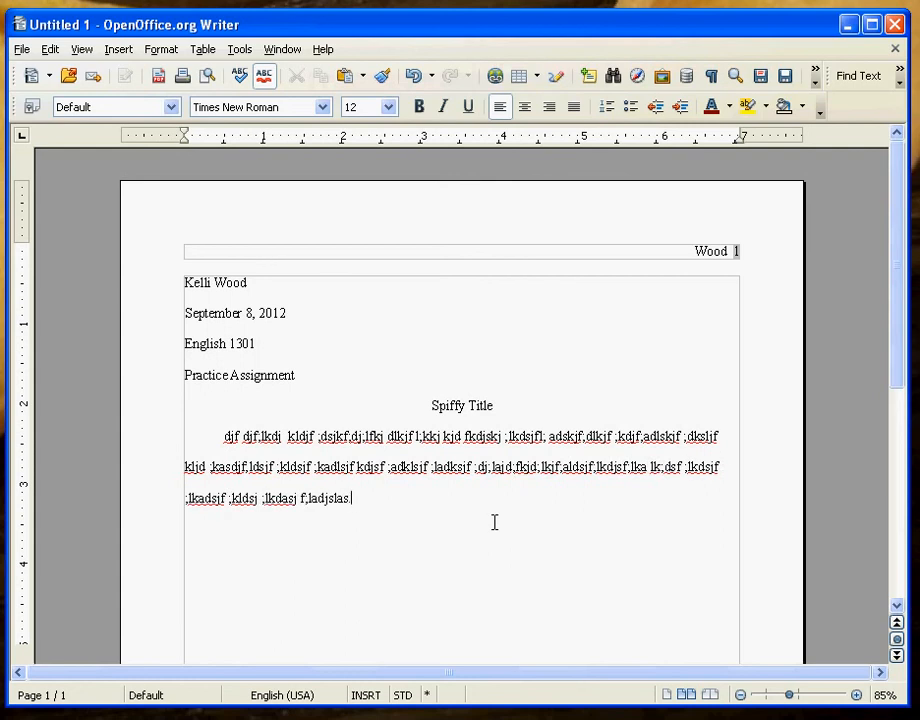
key(Return)
text(Kj ;aldskjf;ldksjf;ladksjf;lakdjs f;kjdsf ;lajds;flkj ads;flkj;lk k ;asdj)
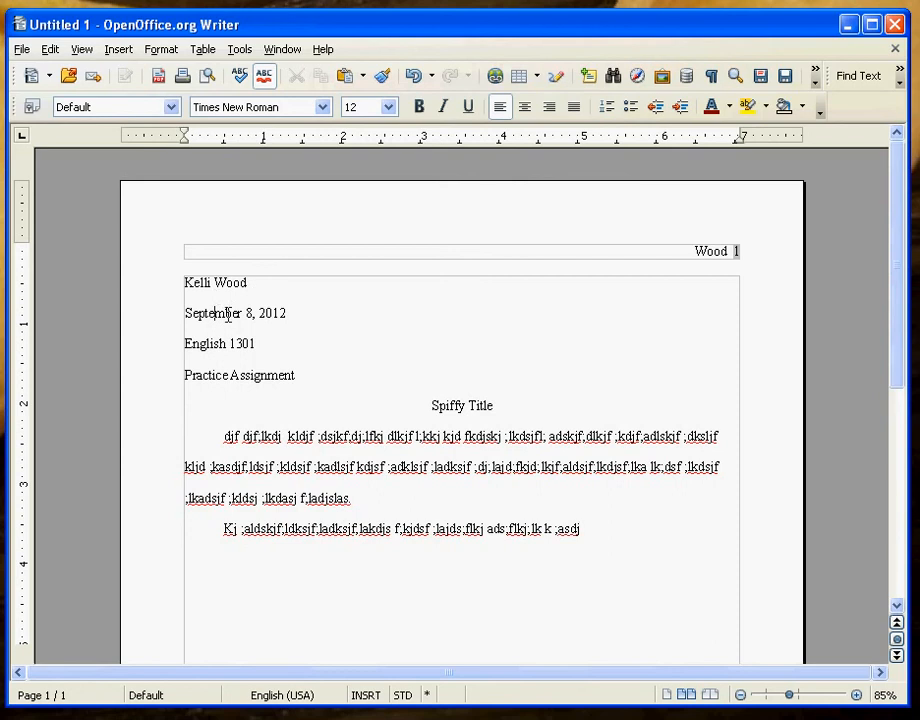
click(231, 374)
key(Down)
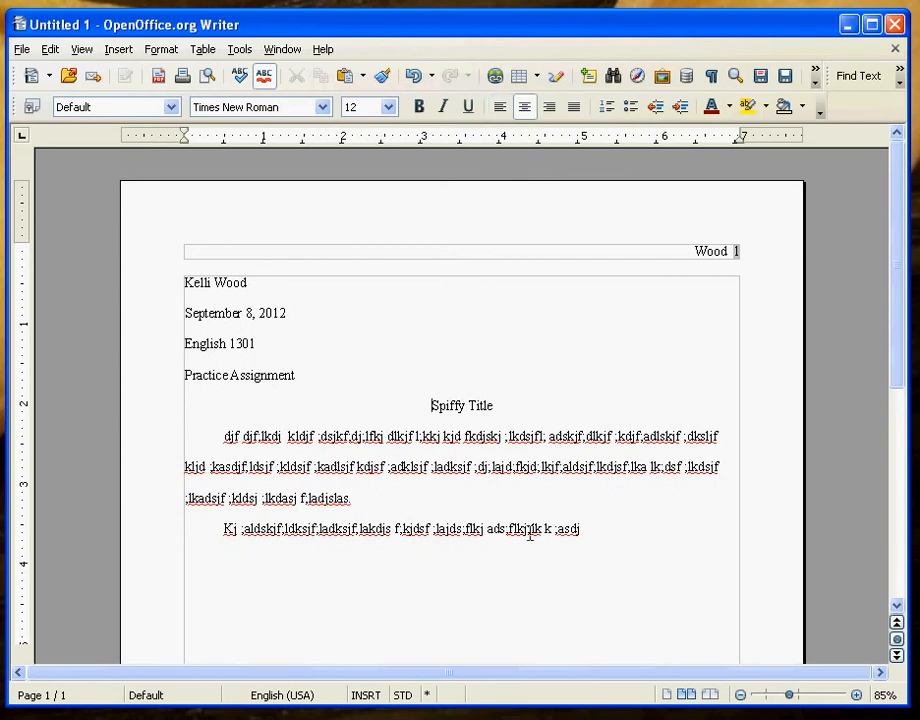
click(471, 499)
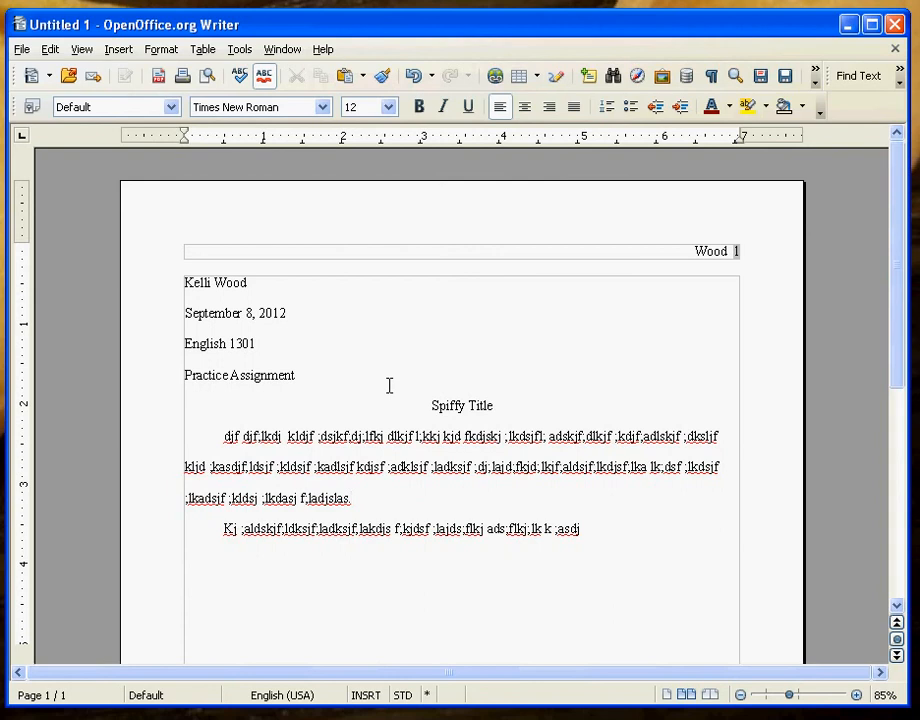
Start saving the document with Rich Text Format (.rtf) as the file type.
click(22, 49)
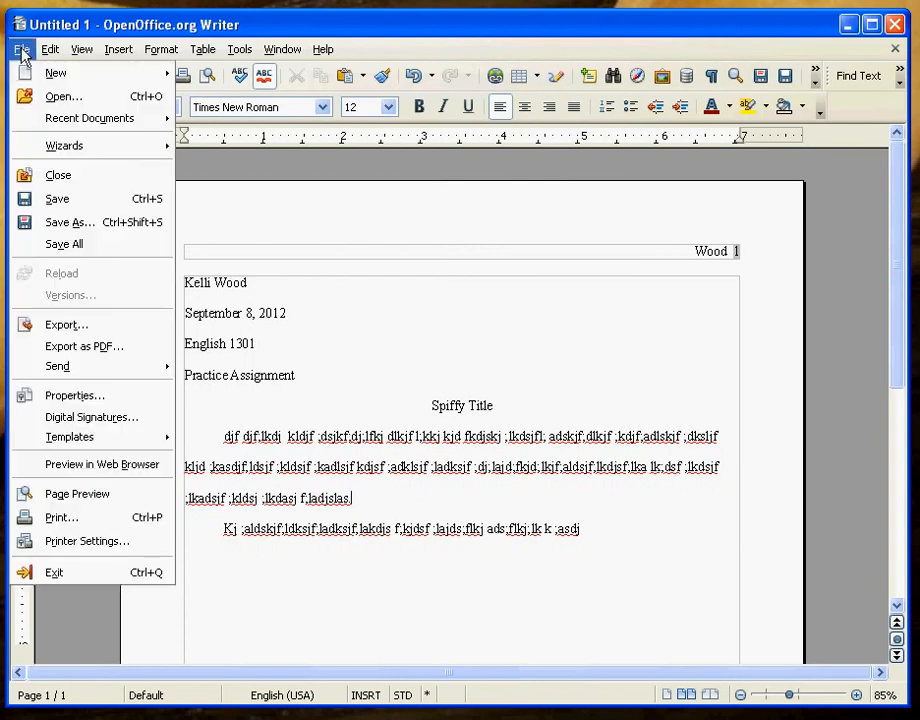
click(57, 201)
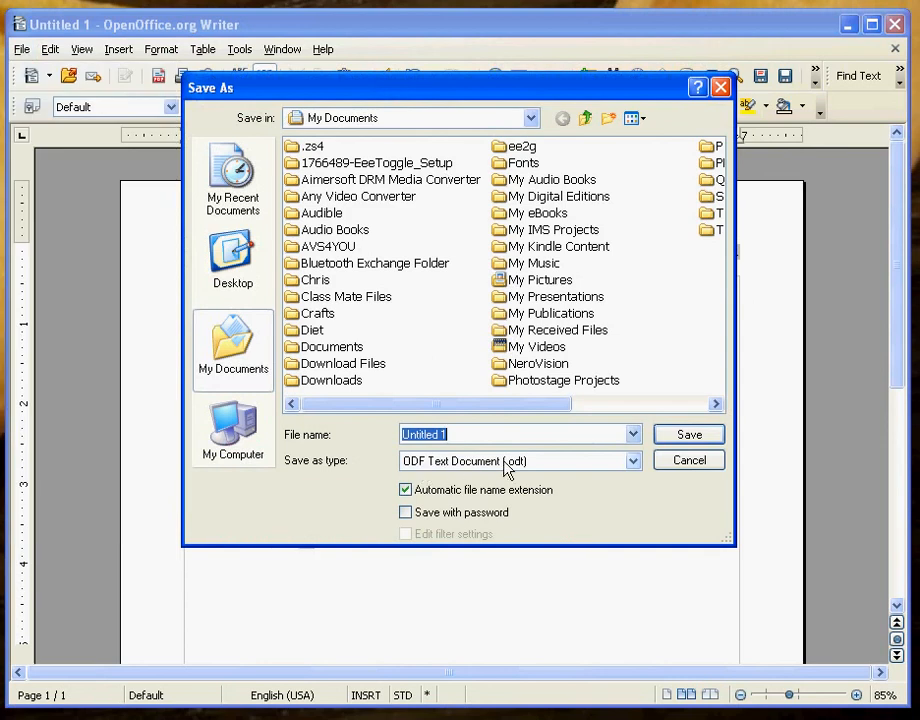
click(633, 461)
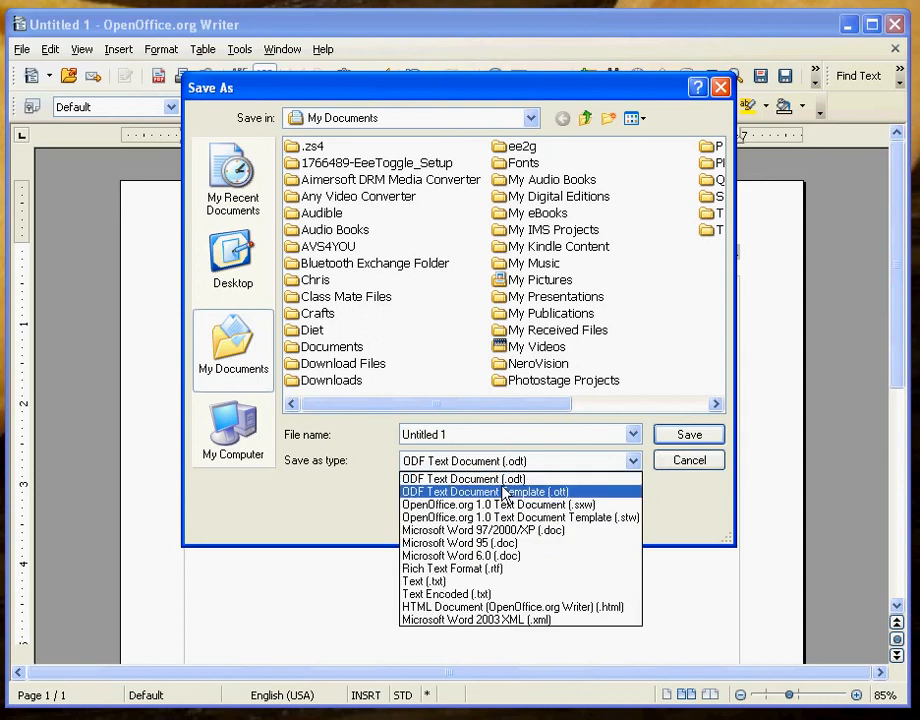
click(495, 570)
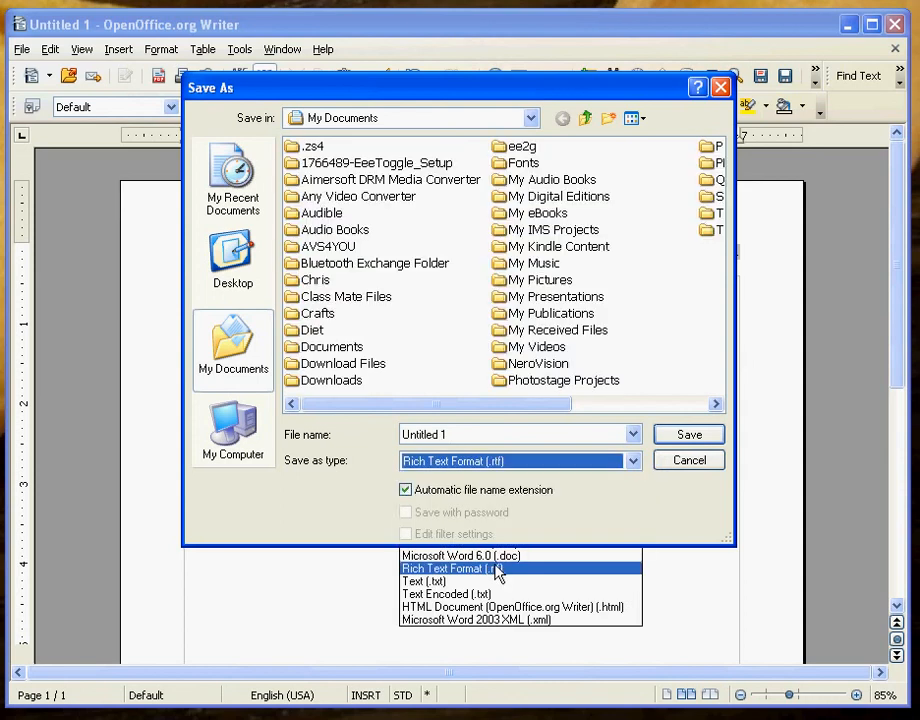
click(348, 348)
Save into Documents as an .rtf file named with the author's name plus _PracticeAssigment.
double_click(348, 348)
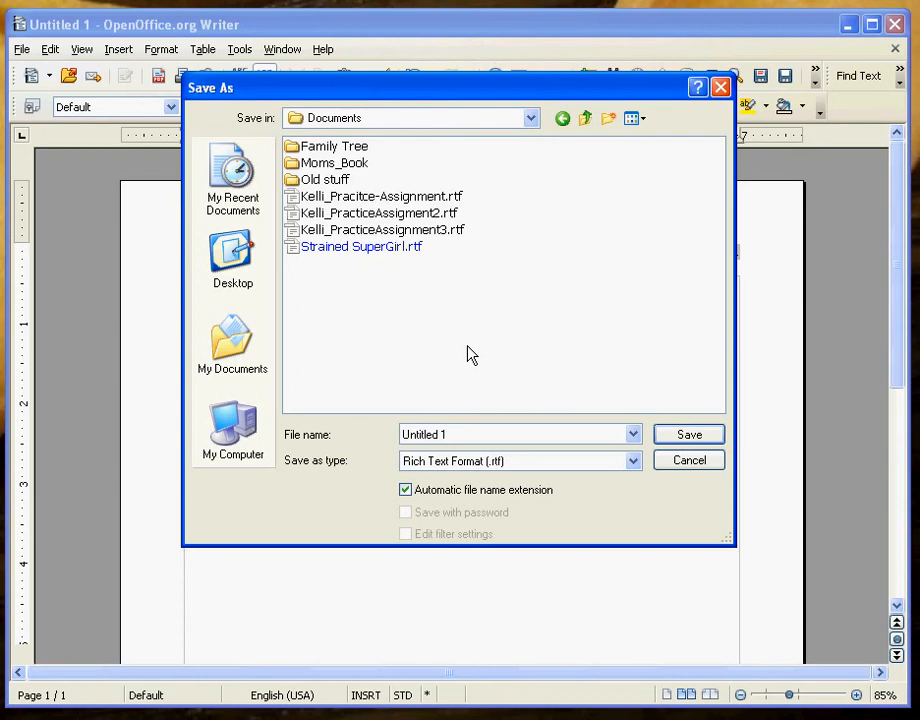
click(501, 433)
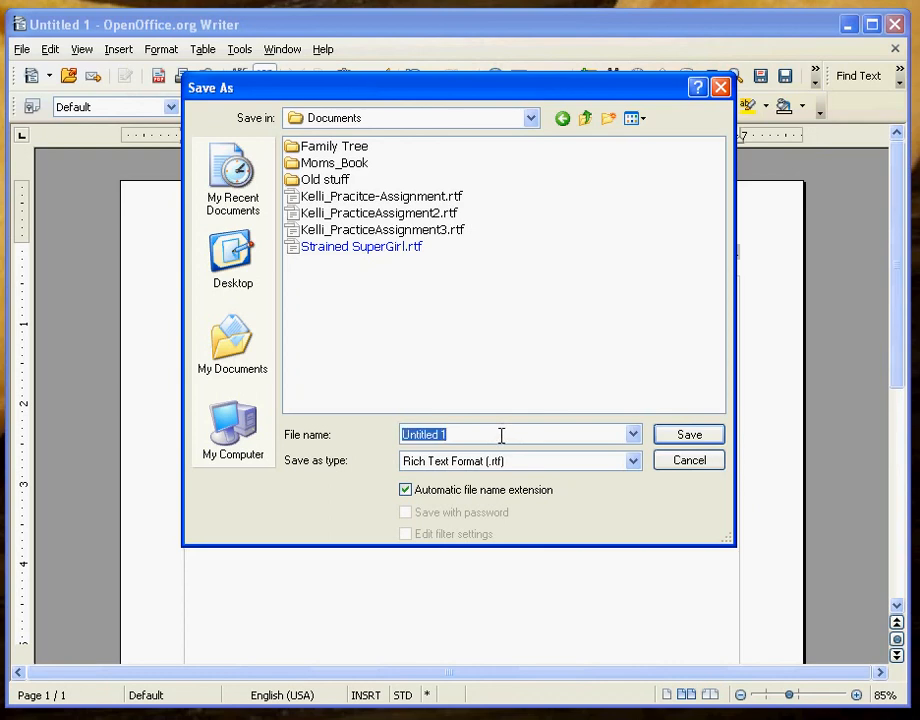
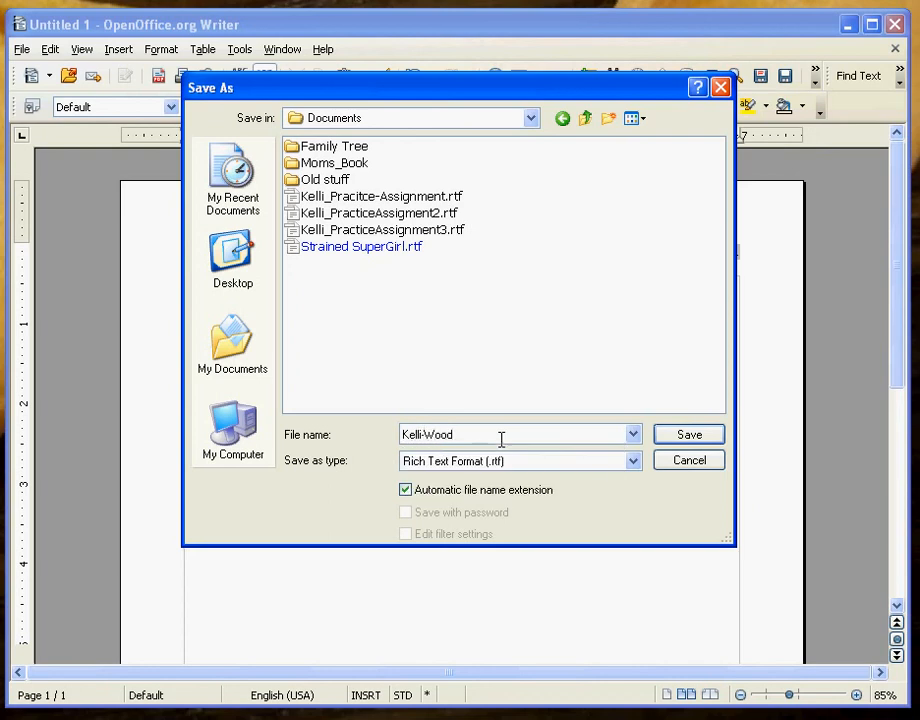
text(_PracticeAssigment)
click(518, 435)
text(n)
key(BackSpace)
click(689, 435)
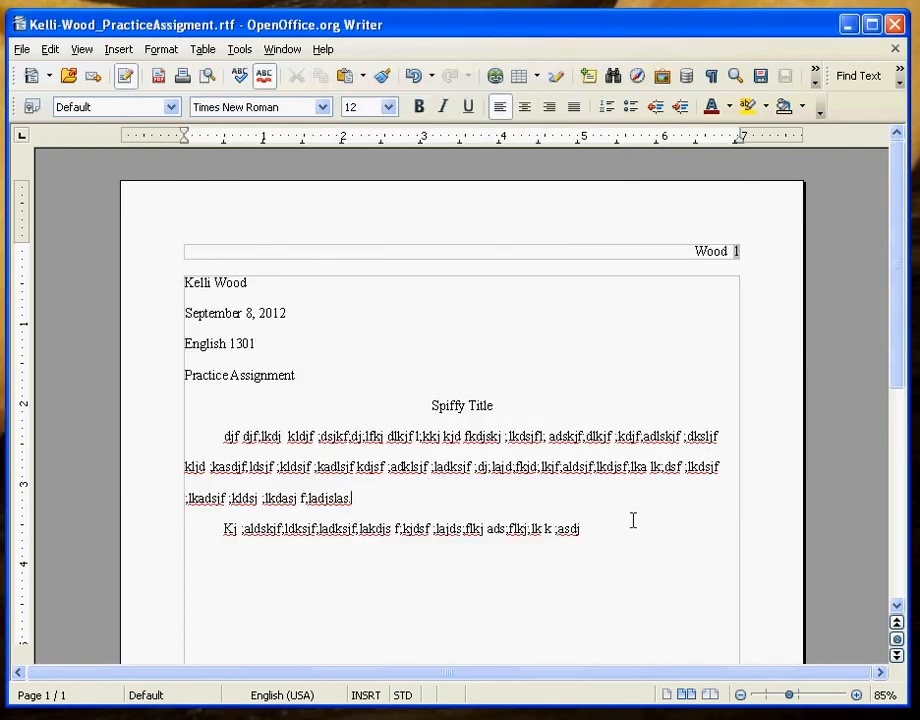
Extend the second paragraph with more placeholder text and resave the RTF file.
text(kldsjf ;lkasdjfkl;jasdkl;fj;laksdf,a)
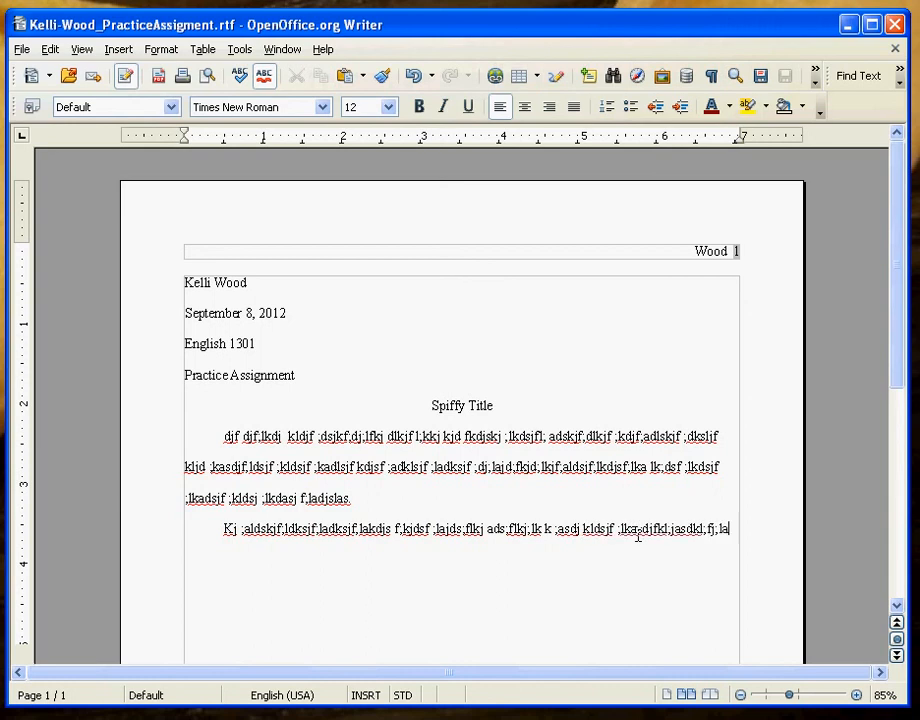
click(20, 49)
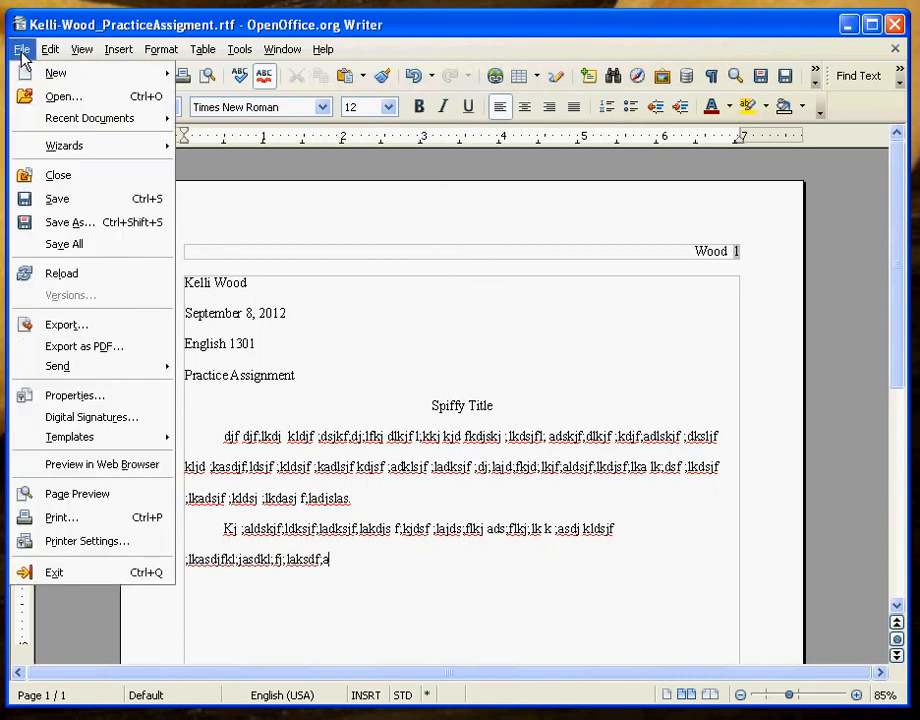
click(66, 200)
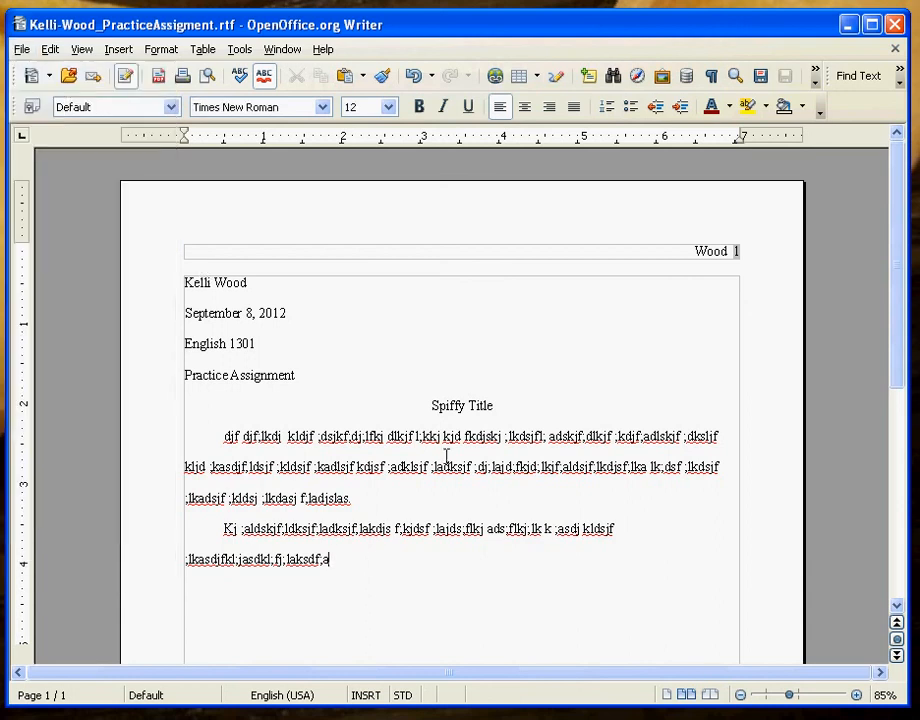
Delete all essay text below the header, leaving a couple of blank lines.
drag(359, 562, 171, 260)
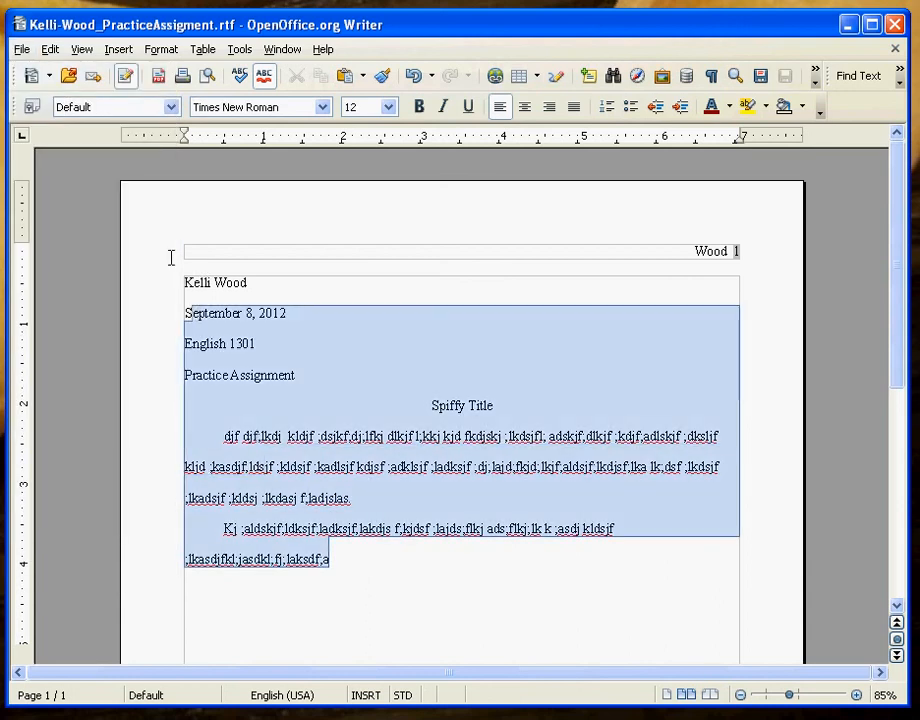
key(BackSpace)
key(BackSpace)
key(BackSpace)
key(BackSpace)
key(BackSpace)
key(BackSpace)
key(BackSpace)
key(BackSpace)
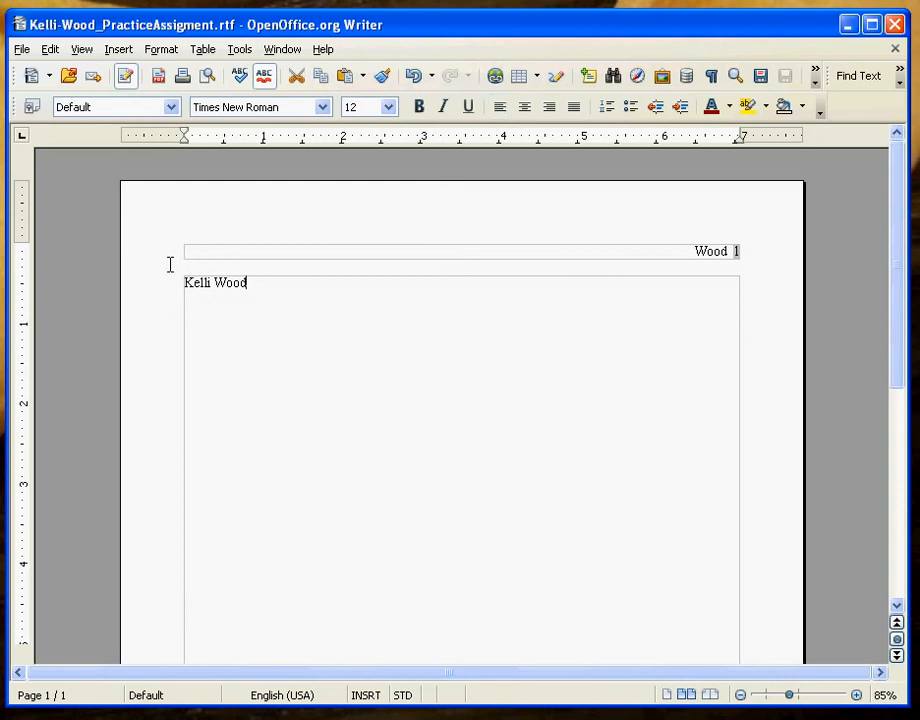
key(BackSpace)
key(BackSpace)
key(BackSpace)
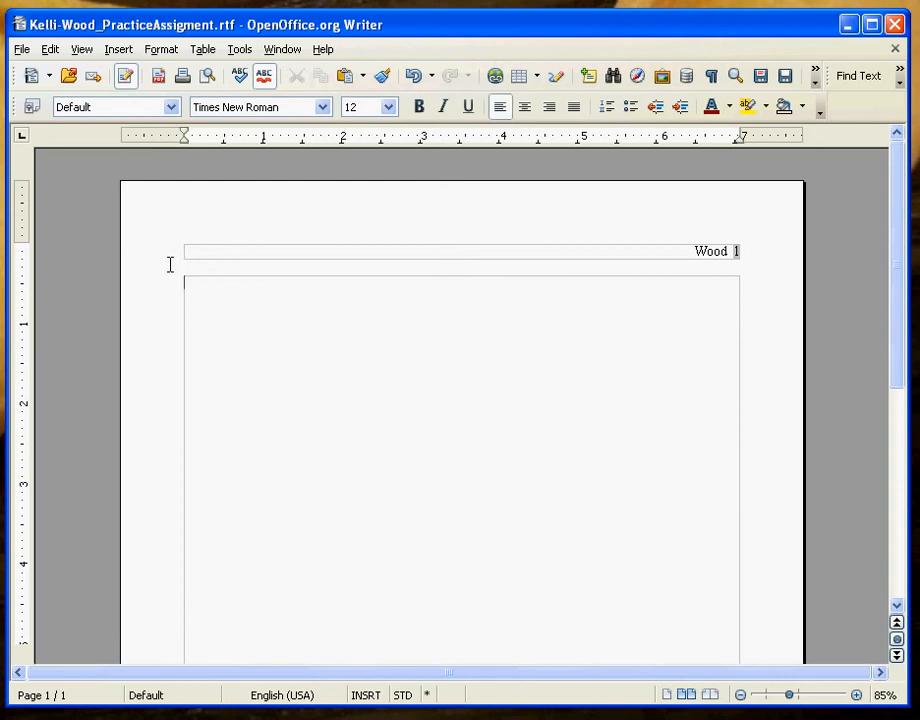
key(Return)
key(Return)
key(Return)
key(Return)
key(Return)
text(m)
key(BackSpace)
text(ee)
key(BackSpace)
key(BackSpace)
text(Www.openoffice.org)
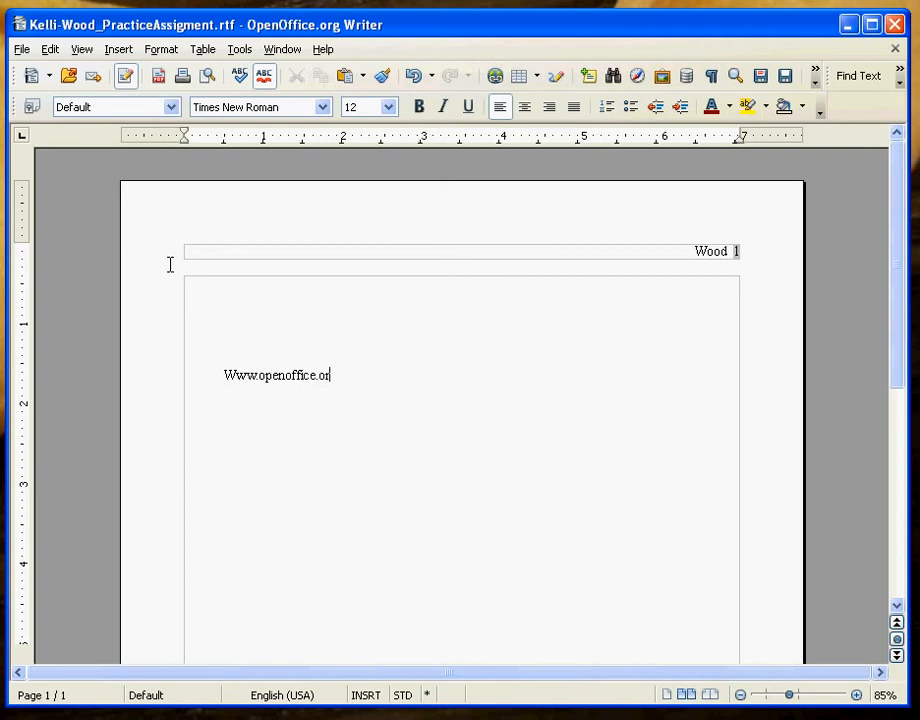
click(236, 368)
key(BackSpace)
text(w)
click(414, 387)
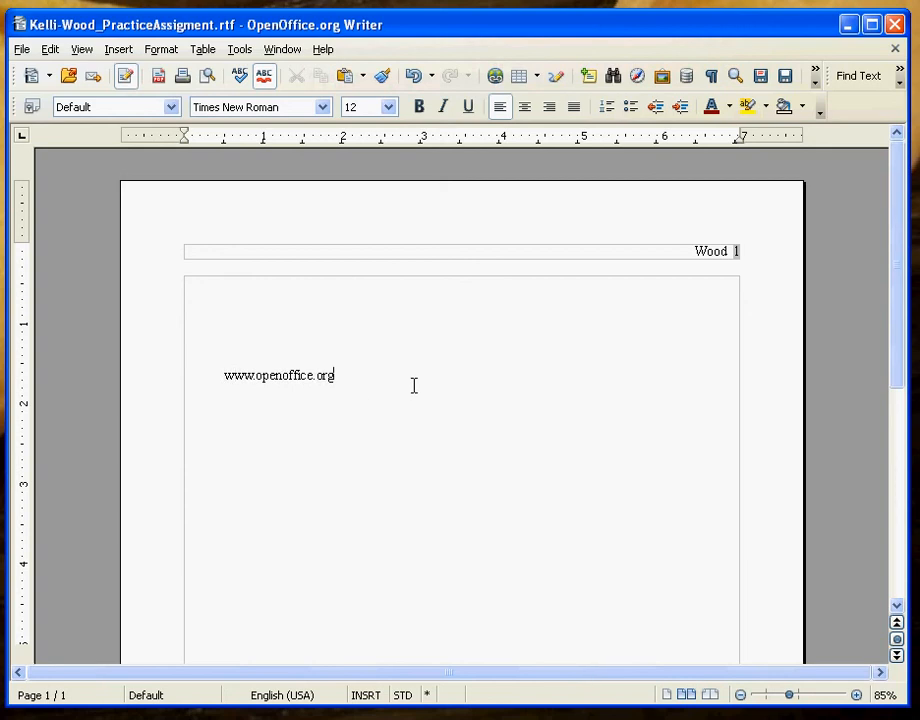